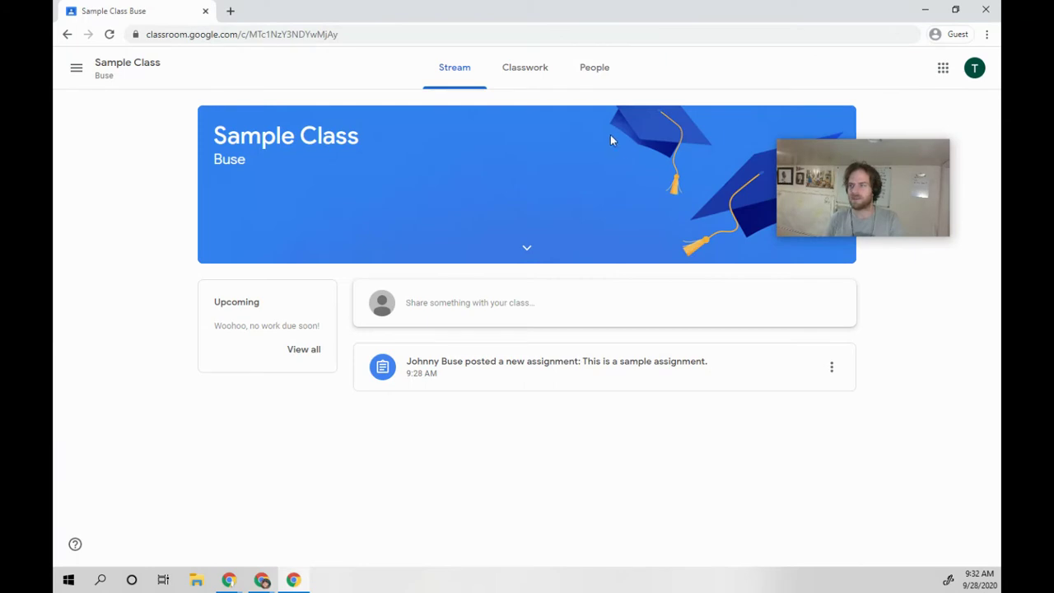
# From the Classwork list, open the full details page of 'This is a sample assignment.'.
pyautogui.click(534, 73)
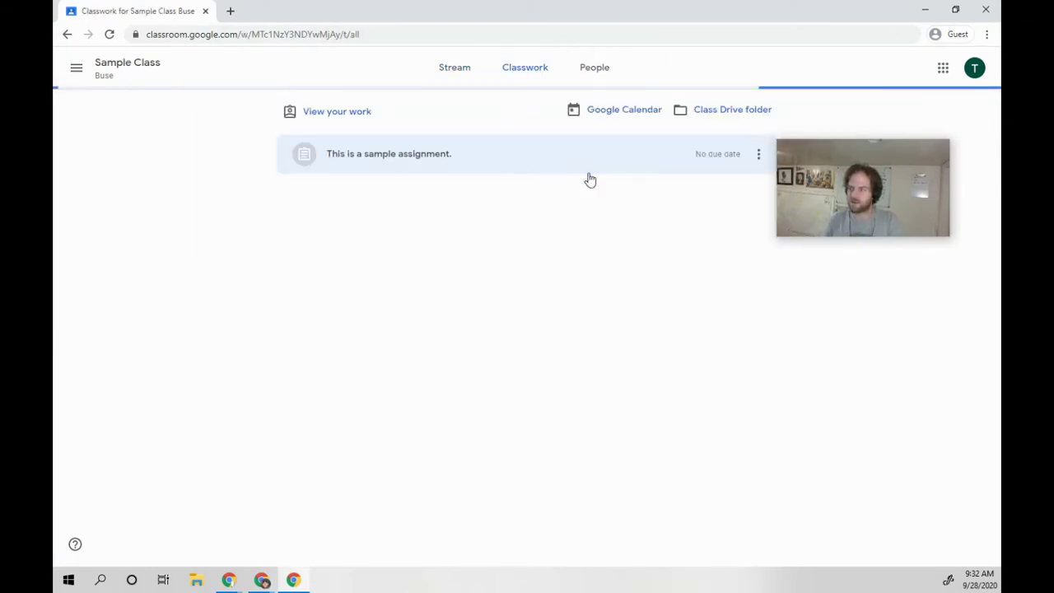
pyautogui.click(425, 158)
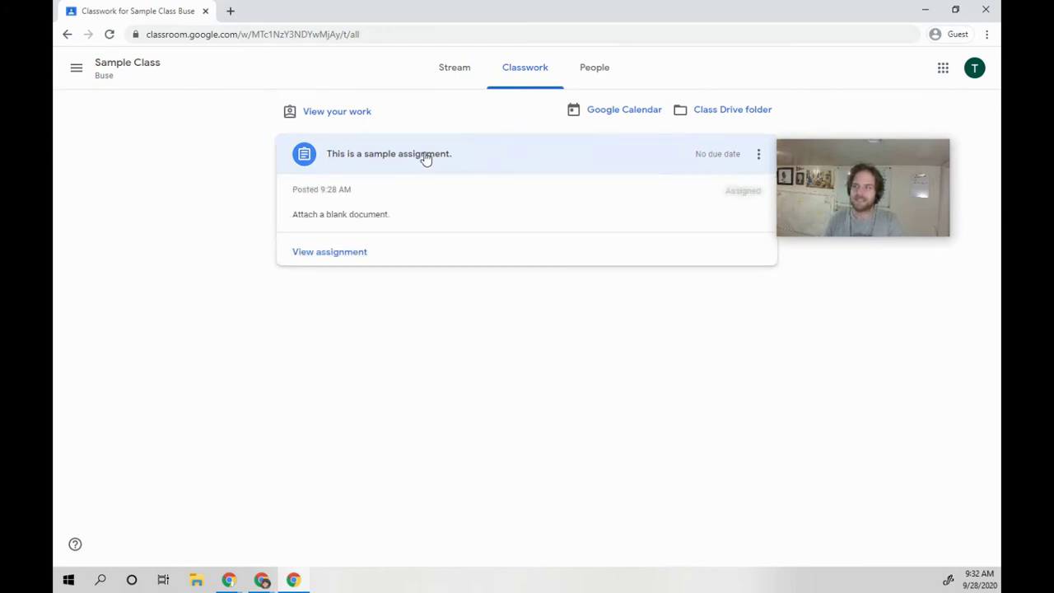
pyautogui.moveTo(835, 212); pyautogui.dragTo(721, 454)
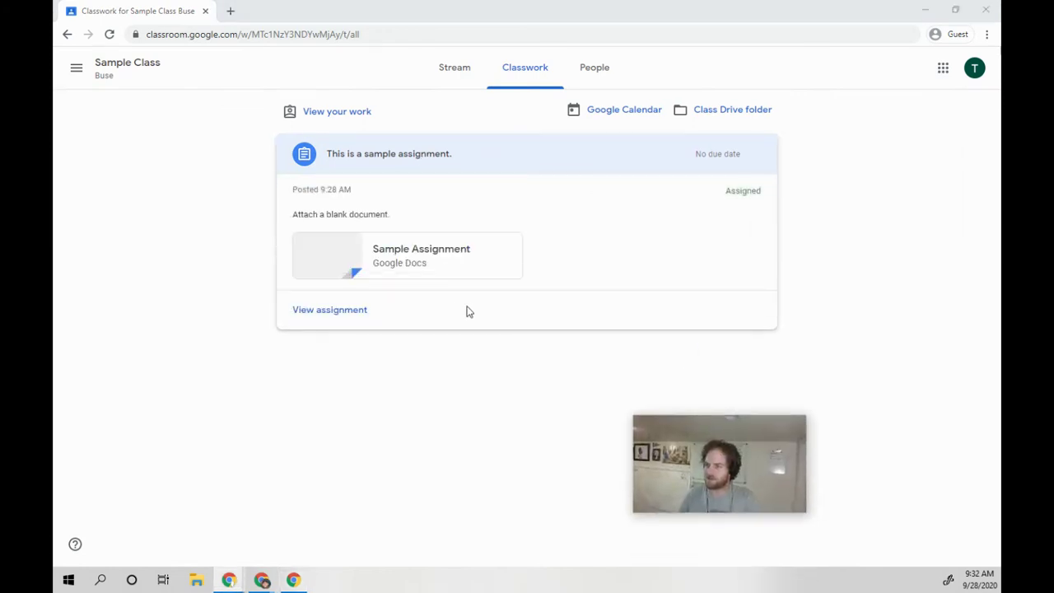
pyautogui.click(361, 311)
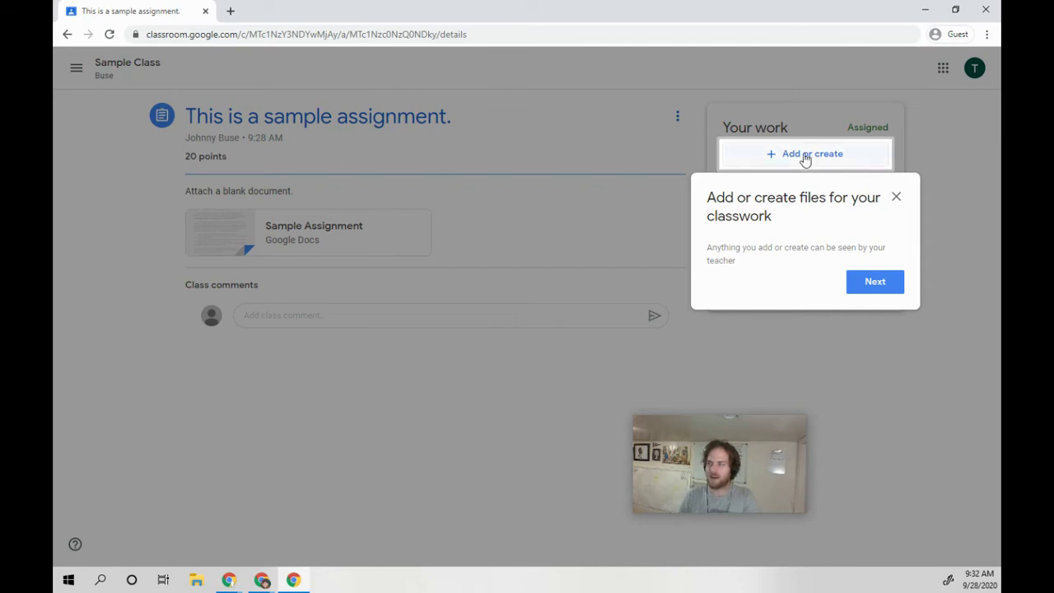
# Dismiss the two introductory tips and open the attached Sample Assignment Google Doc.
pyautogui.moveTo(787, 459); pyautogui.dragTo(911, 477)
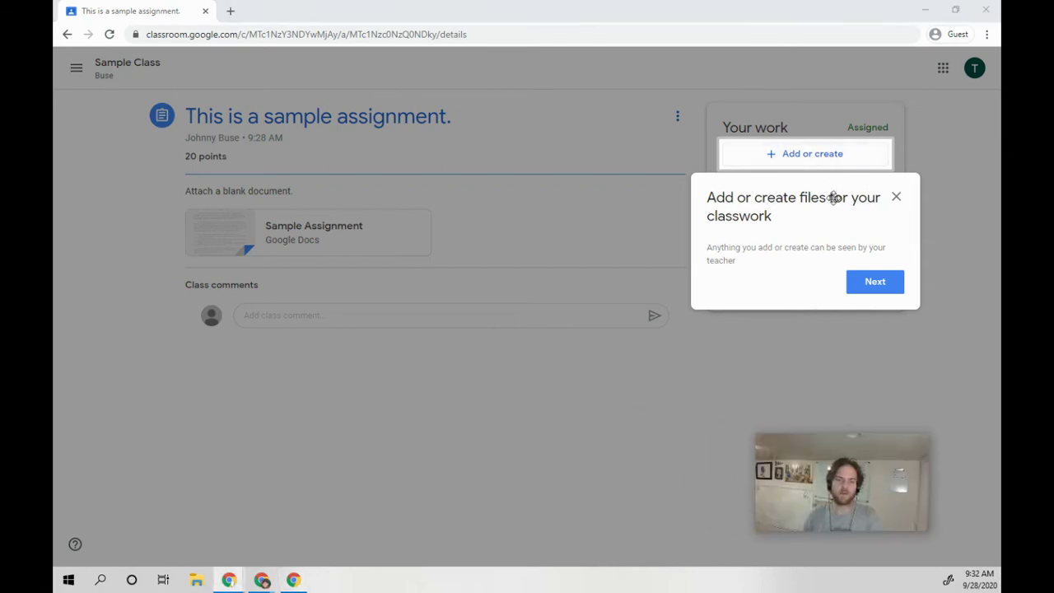
pyautogui.click(890, 286)
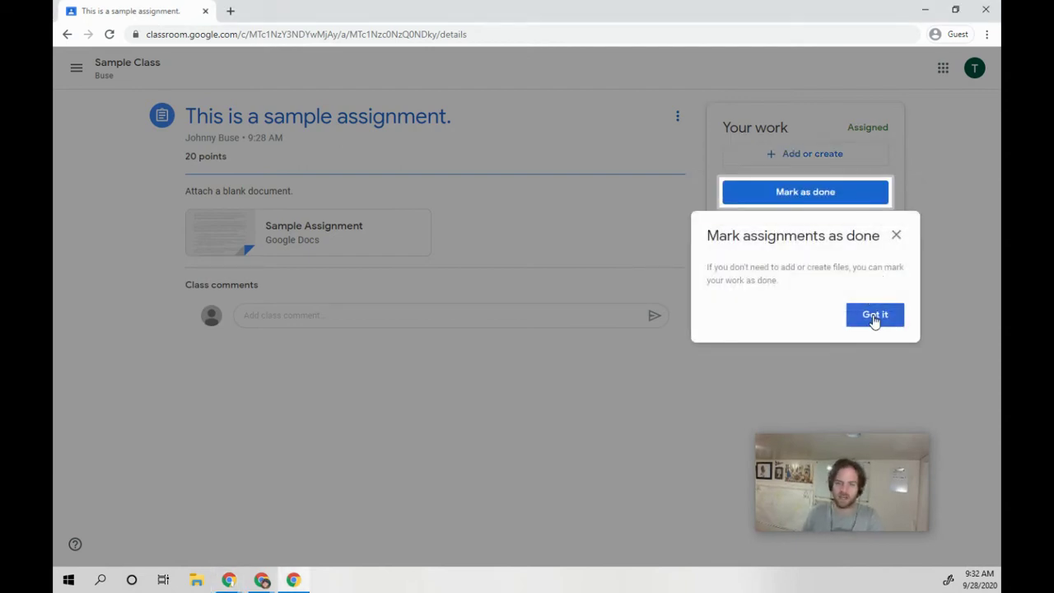
pyautogui.click(875, 316)
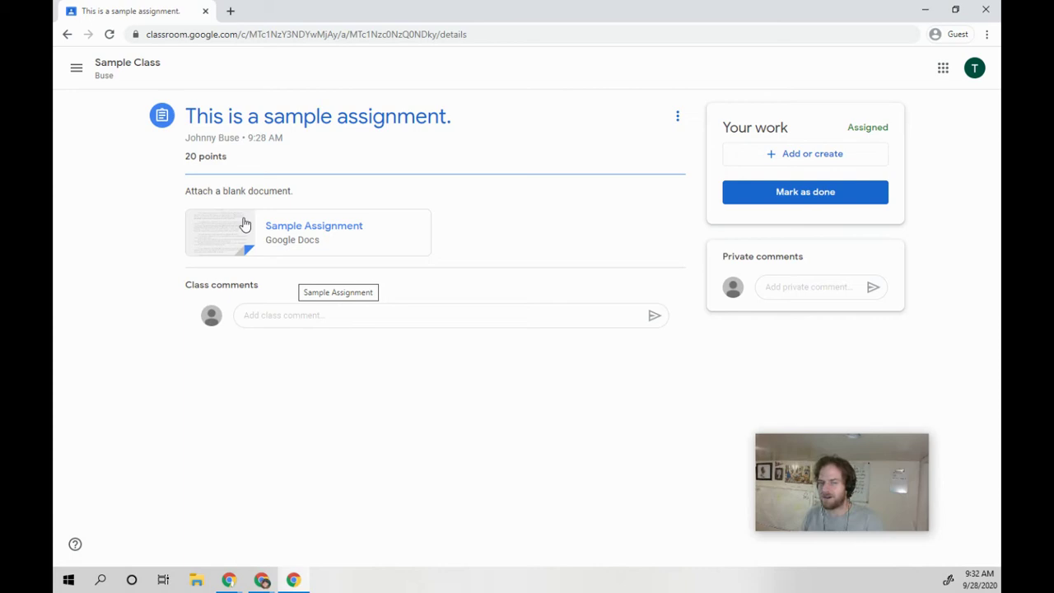
pyautogui.click(245, 224)
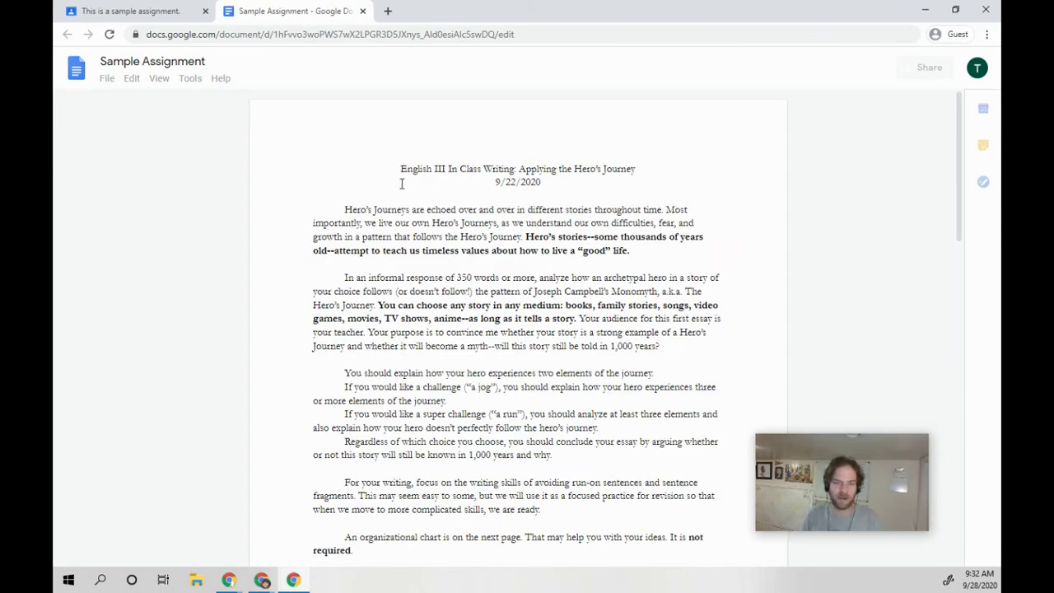
# Scroll the Sample Assignment down to the Introduction, Body paragraphs and Conclusion organizer tables.
pyautogui.scroll(-1, 402, 183)
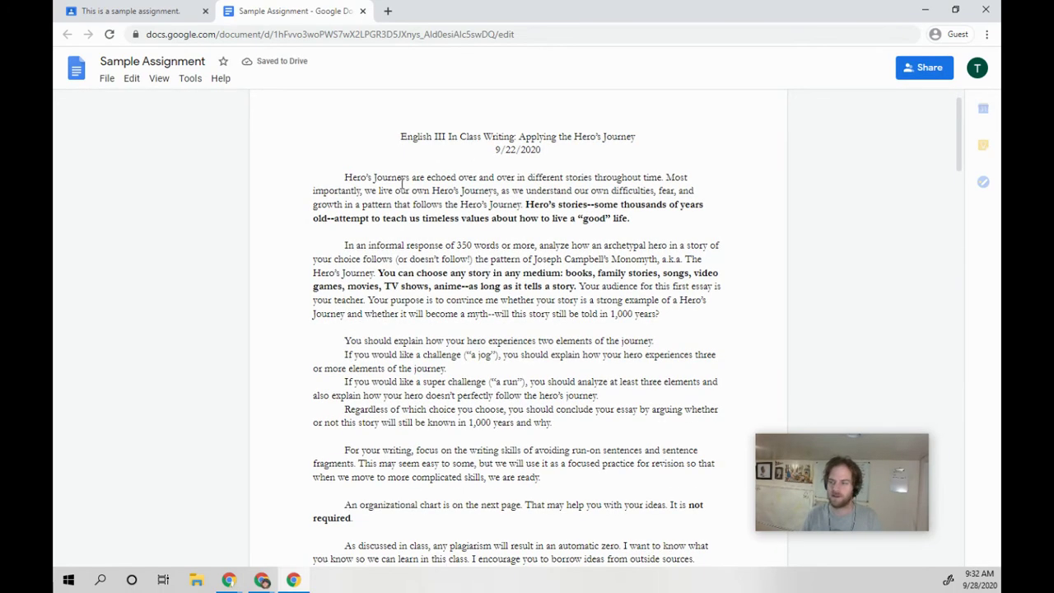
pyautogui.scroll(-5, 402, 183)
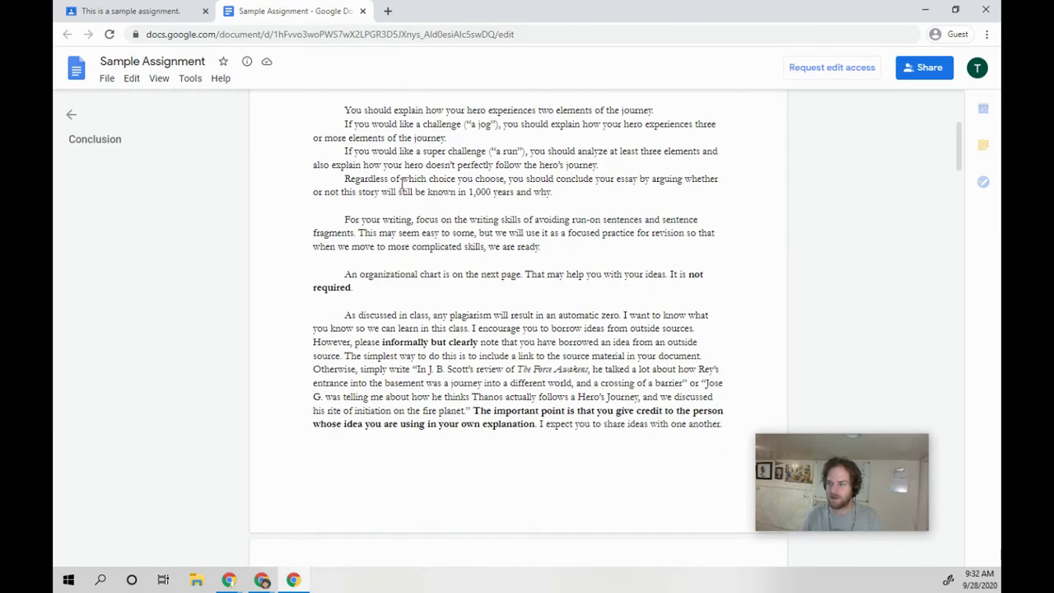
pyautogui.scroll(-15, 402, 183)
pyautogui.scroll(-15, 402, 183)
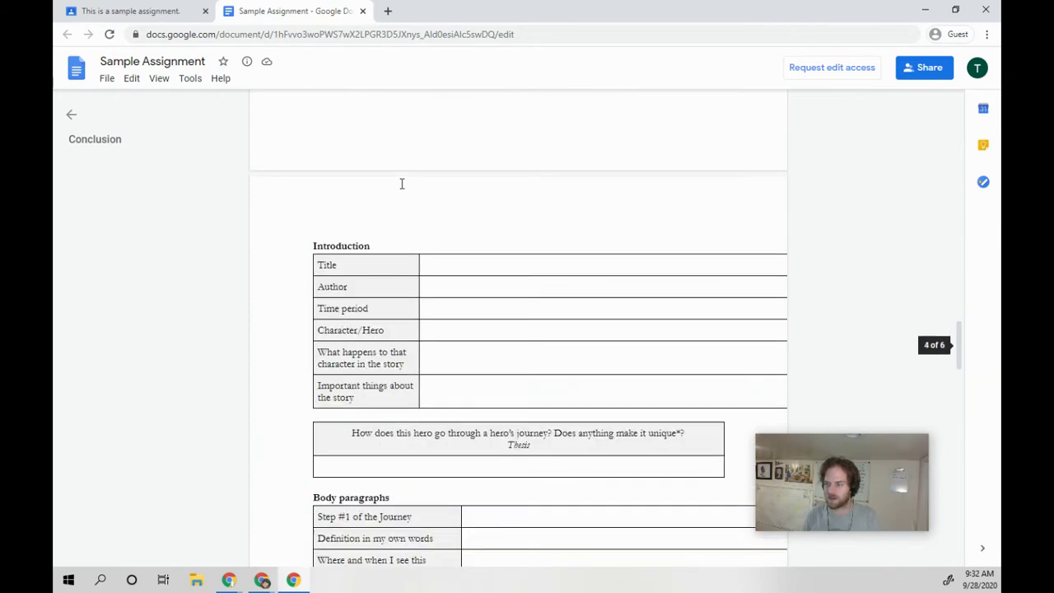
pyautogui.scroll(-15, 402, 183)
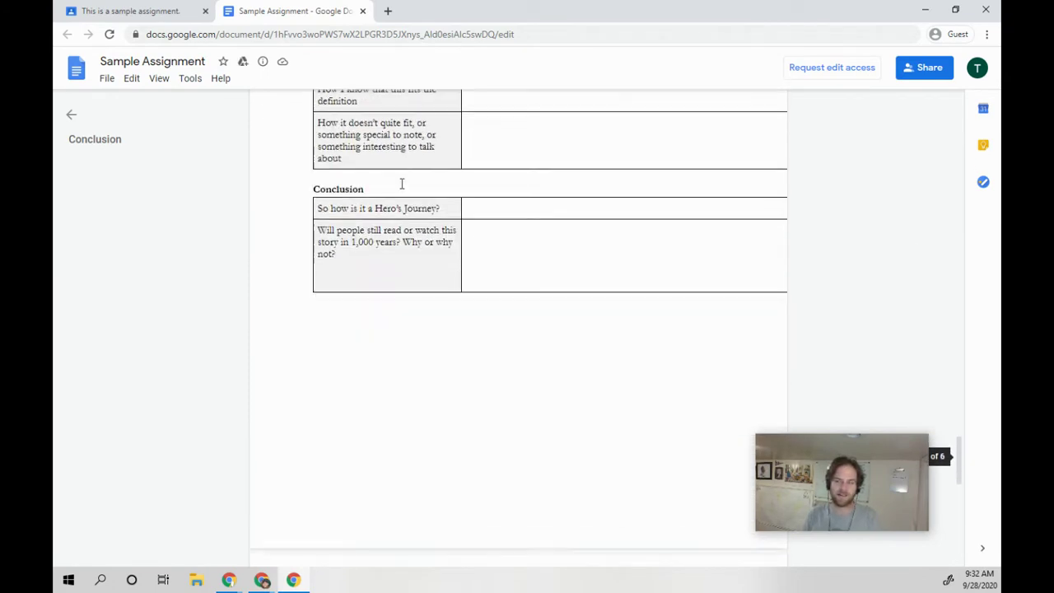
pyautogui.scroll(-8, 402, 182)
pyautogui.scroll(9, 402, 183)
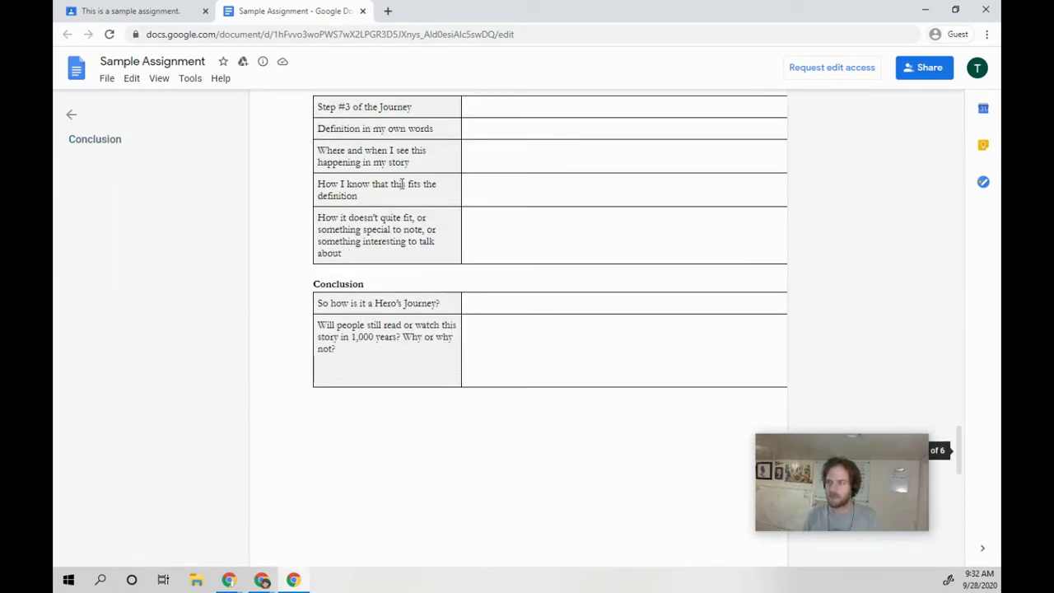
pyautogui.scroll(12, 402, 183)
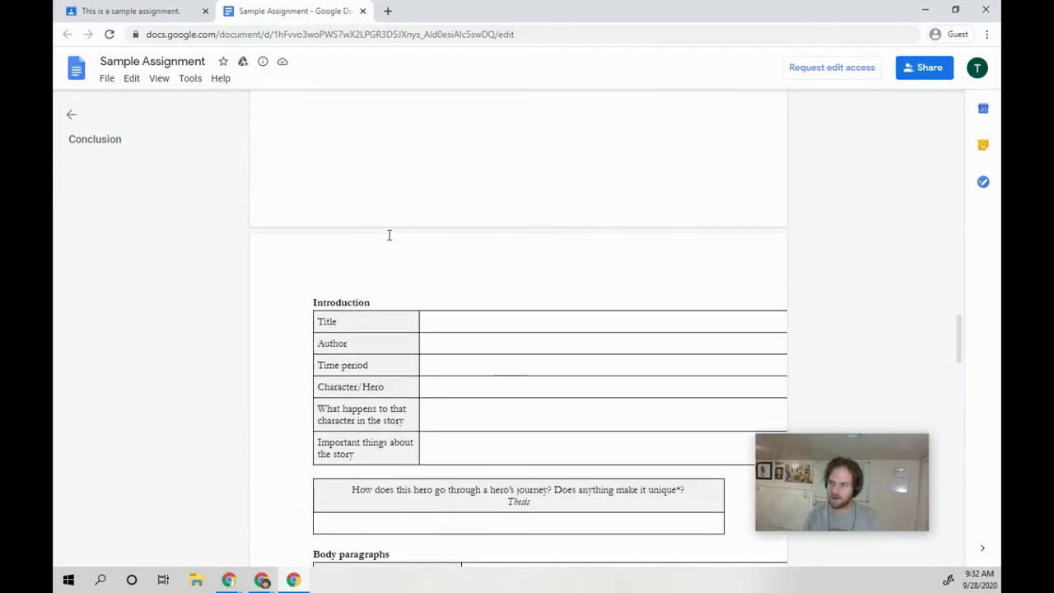
pyautogui.scroll(-2, 379, 233)
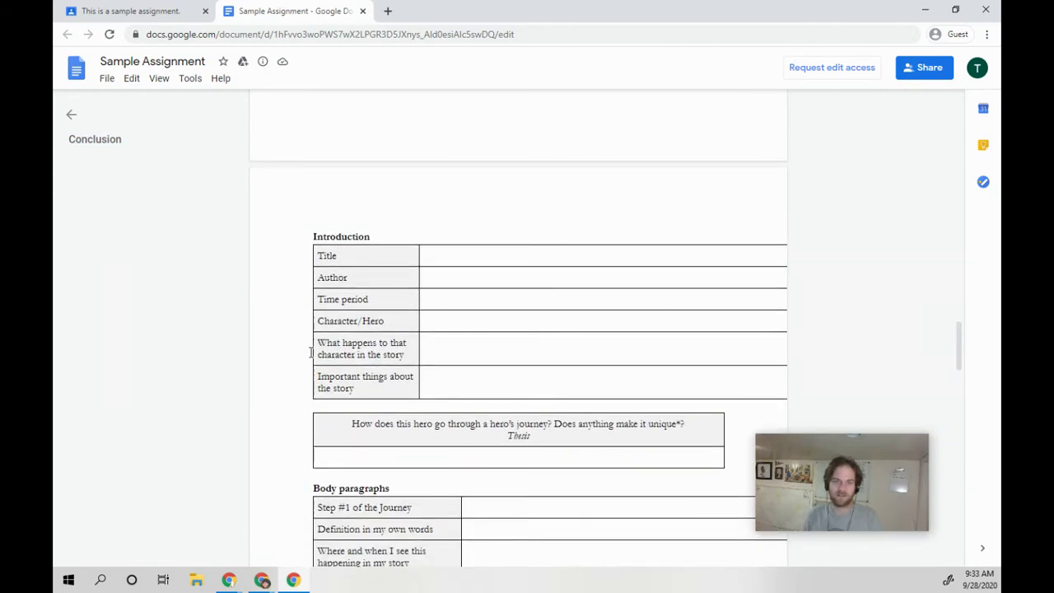
# Back in Classroom, create a new blank Google Doc under Your work via Add or create.
pyautogui.click(175, 15)
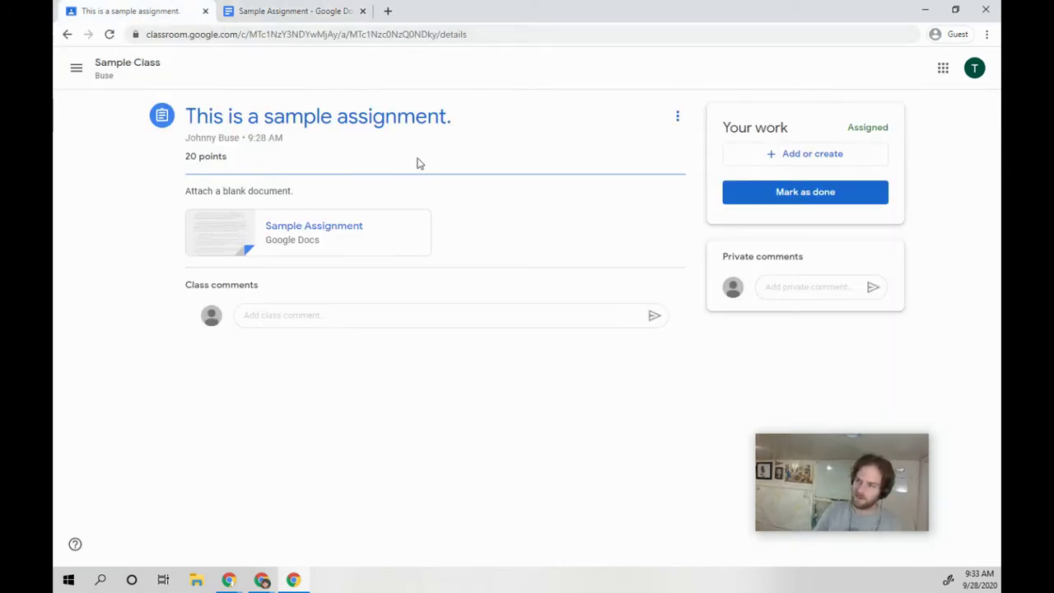
pyautogui.click(767, 155)
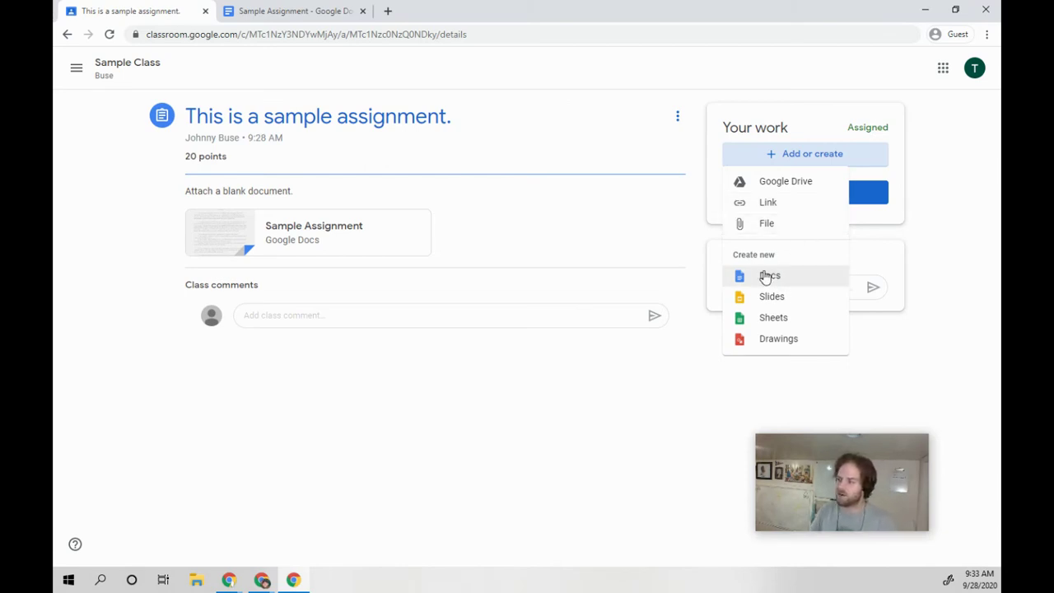
pyautogui.moveTo(776, 256); pyautogui.dragTo(731, 262)
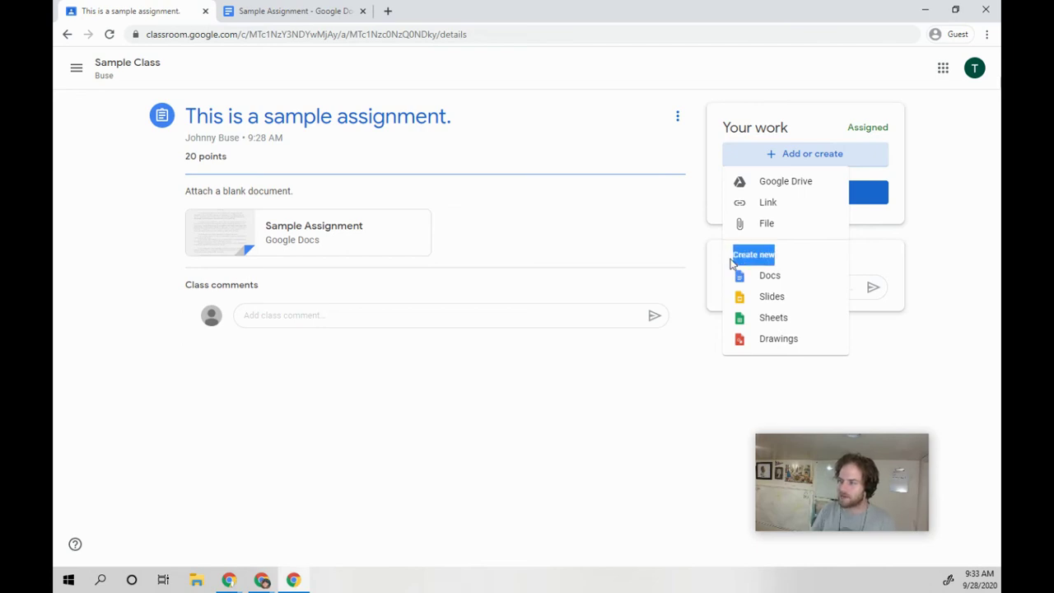
pyautogui.hotkey('alt', 'f')
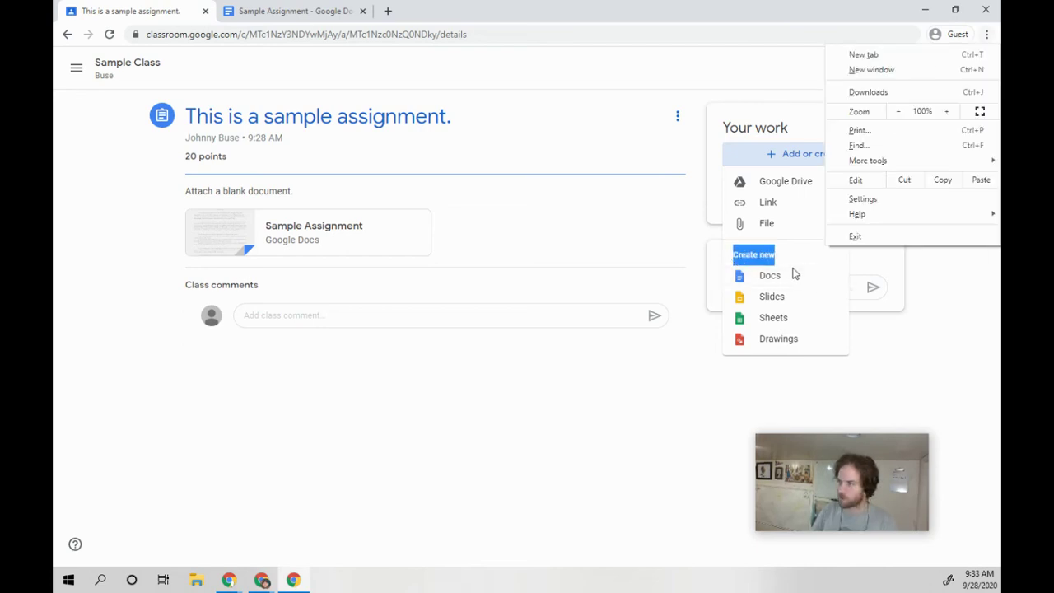
pyautogui.press('Escape')
pyautogui.click(767, 277)
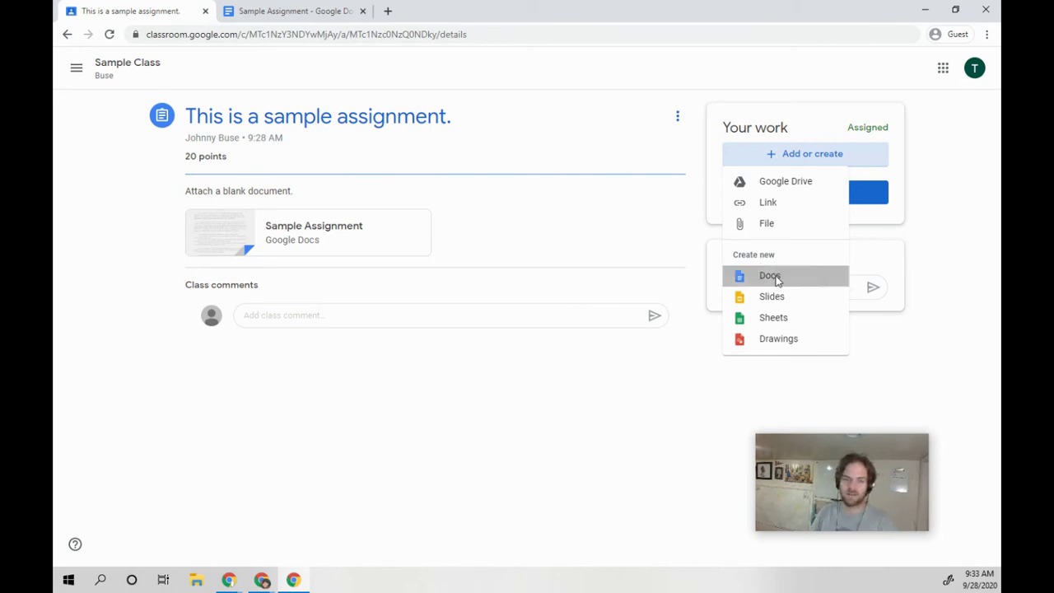
pyautogui.click(771, 277)
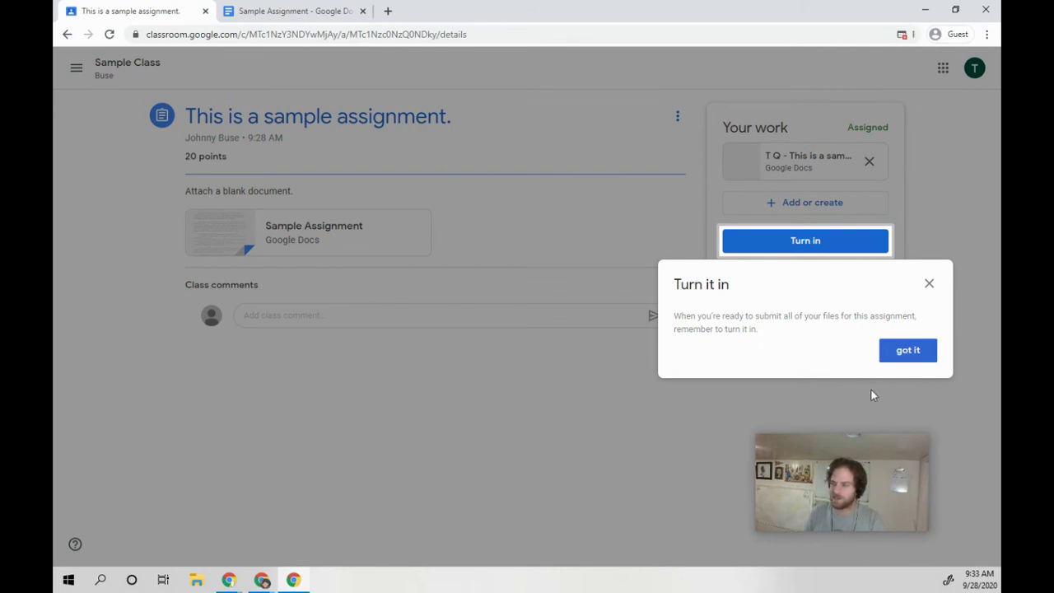
# Dismiss the Turn it in tip and open the new blank Docs file from Your work.
pyautogui.click(908, 351)
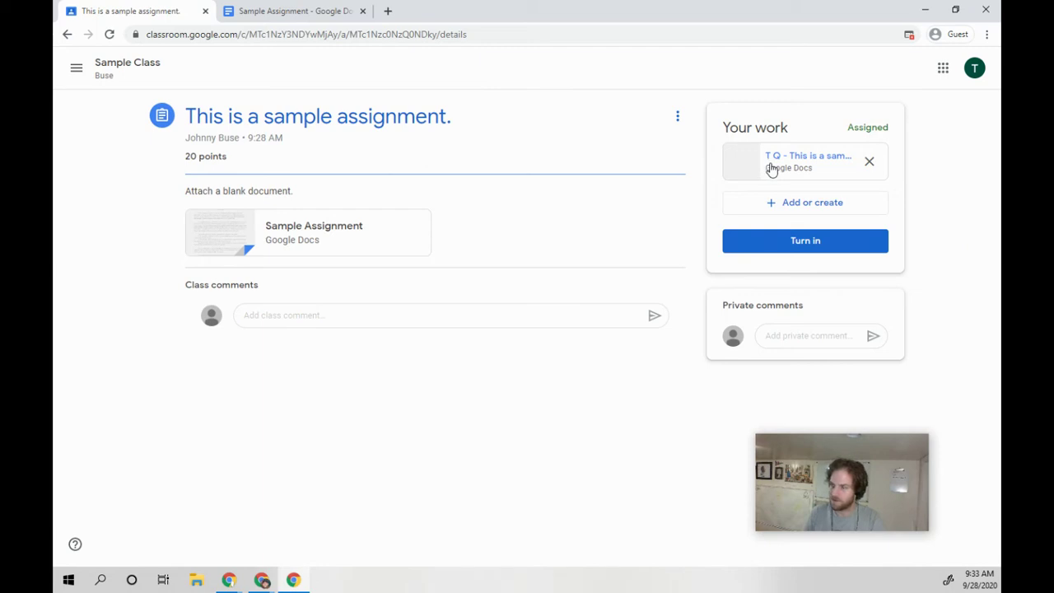
pyautogui.click(772, 169)
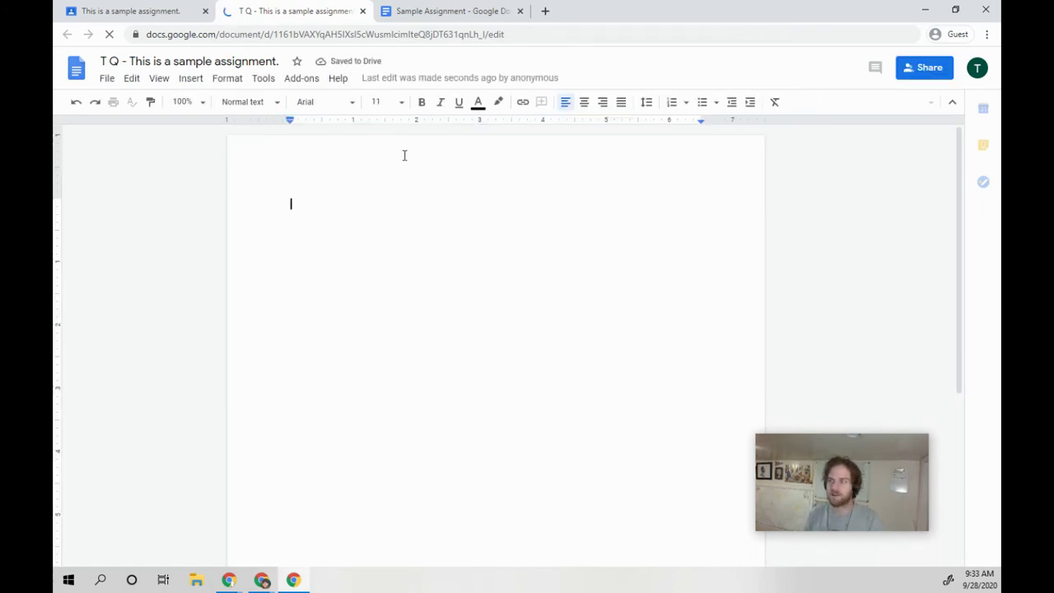
# Set the blank document's text to font size 12 and Times New Roman.
pyautogui.click(401, 107)
pyautogui.click(380, 213)
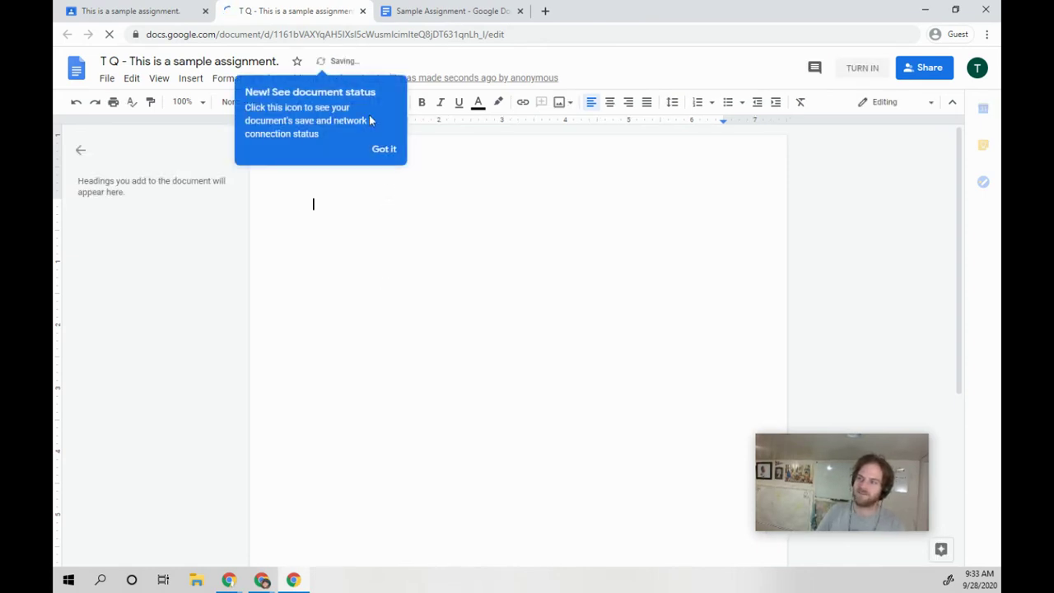
pyautogui.click(390, 152)
pyautogui.click(356, 104)
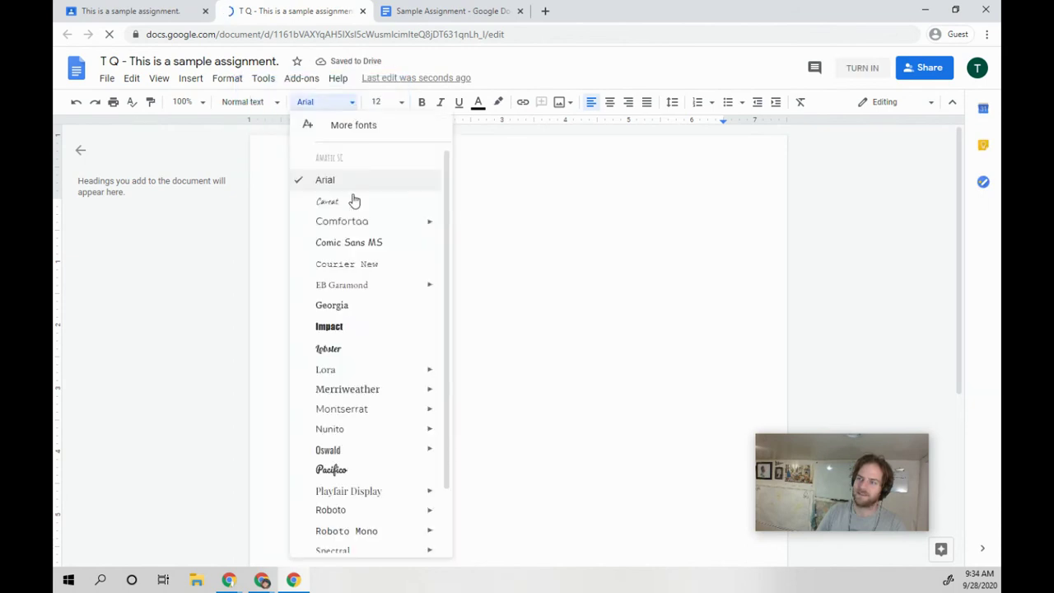
pyautogui.scroll(-2, 363, 511)
pyautogui.click(365, 499)
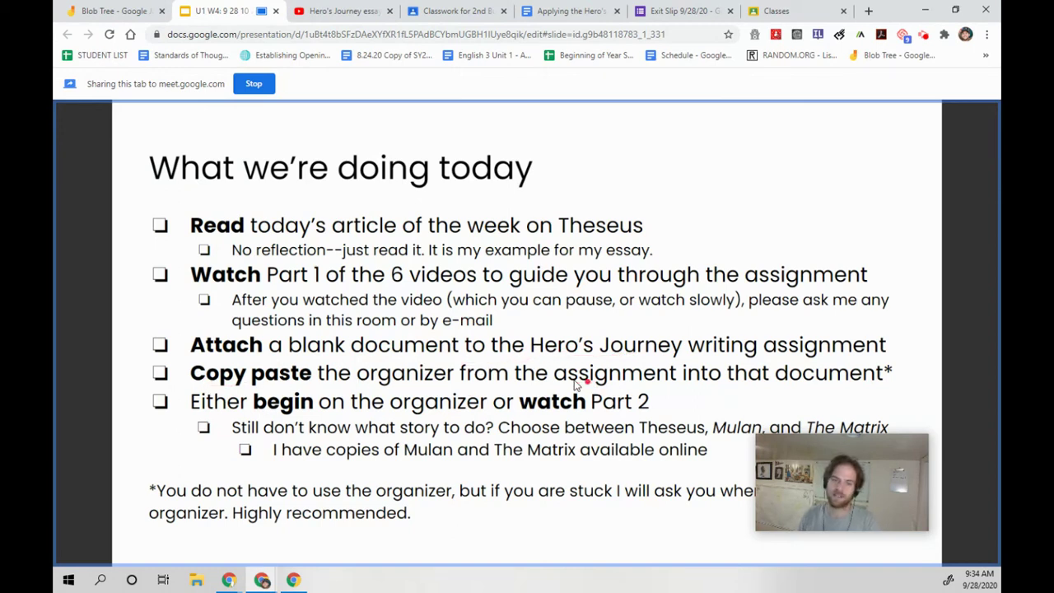
pyautogui.hotkey('alt', 'Tab')
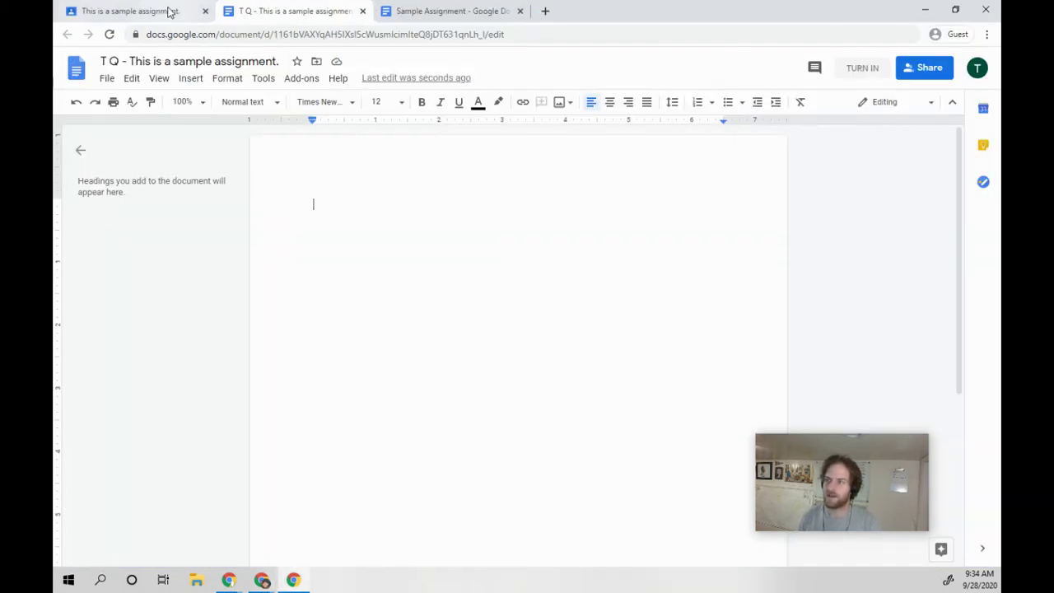
# Select the Introduction through Conclusion organizer tables in Sample Assignment and copy them with Edit > Copy.
pyautogui.click(107, 11)
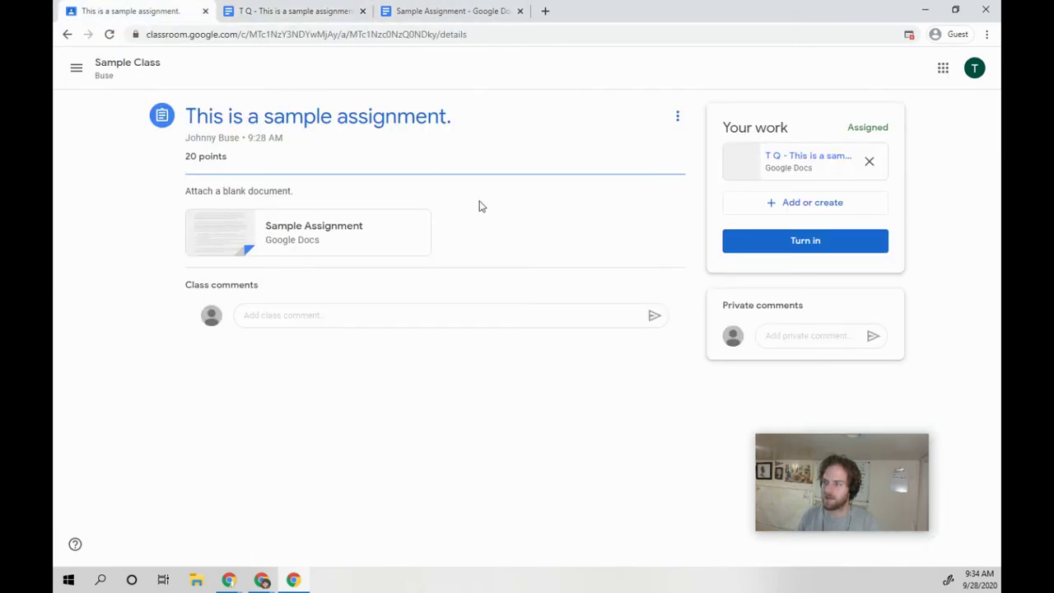
pyautogui.click(461, 12)
pyautogui.scroll(-3, 357, 311)
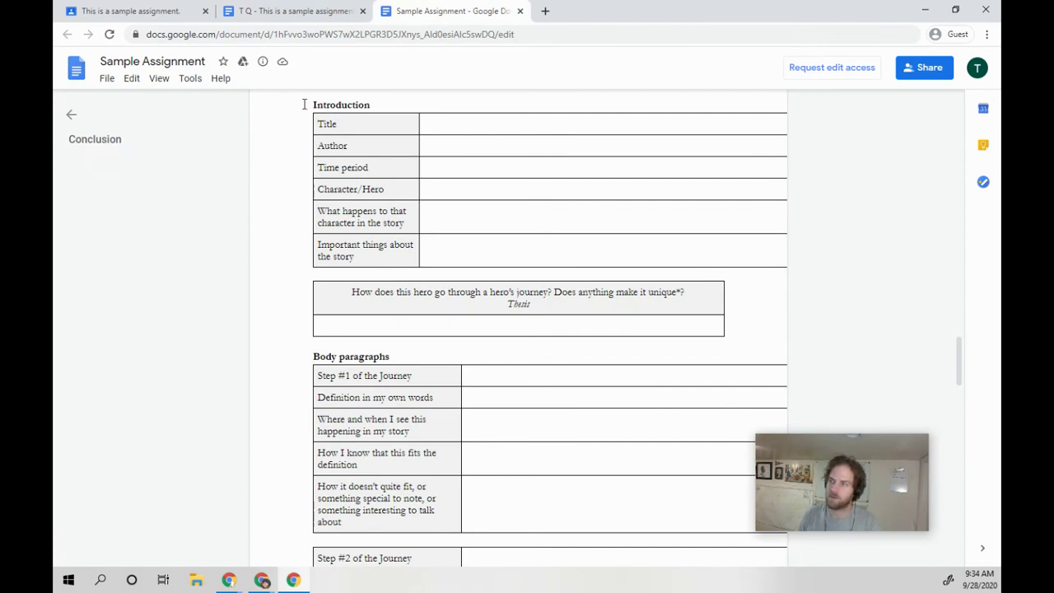
pyautogui.moveTo(304, 104); pyautogui.dragTo(352, 126)
pyautogui.moveTo(482, 293); pyautogui.dragTo(509, 432)
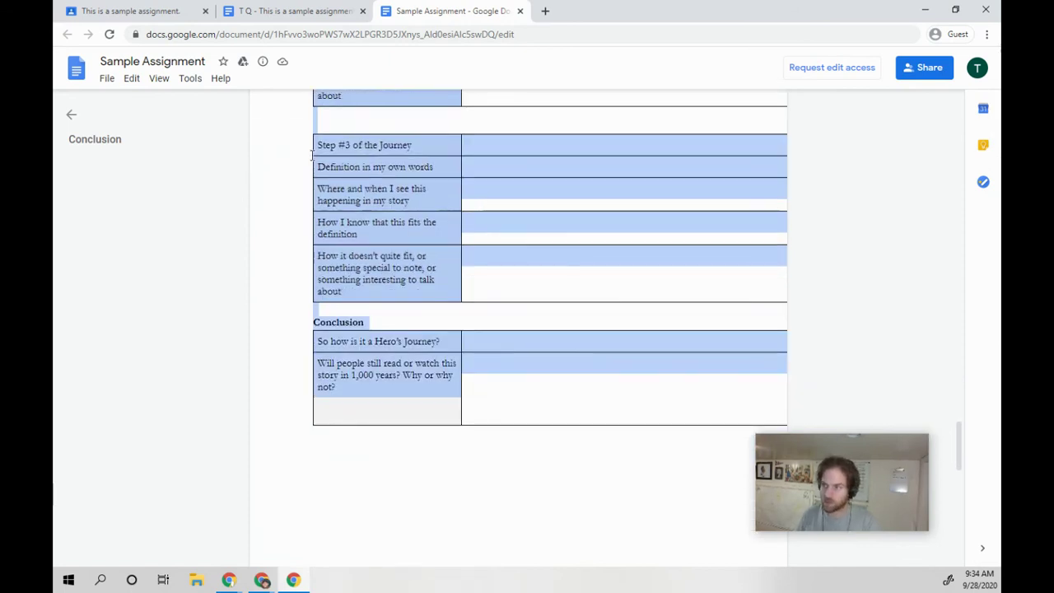
pyautogui.click(134, 79)
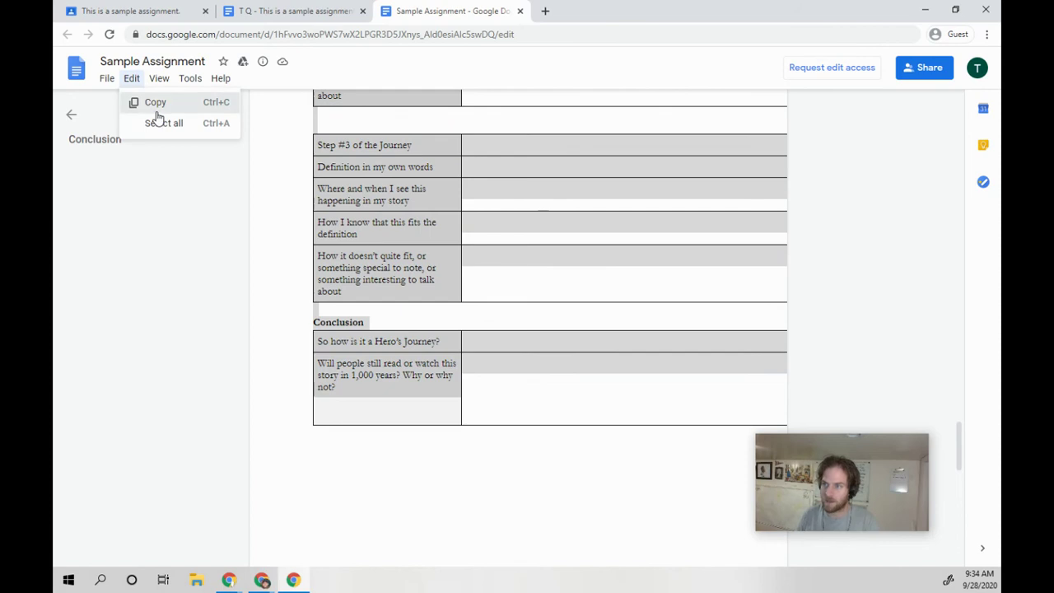
pyautogui.click(156, 110)
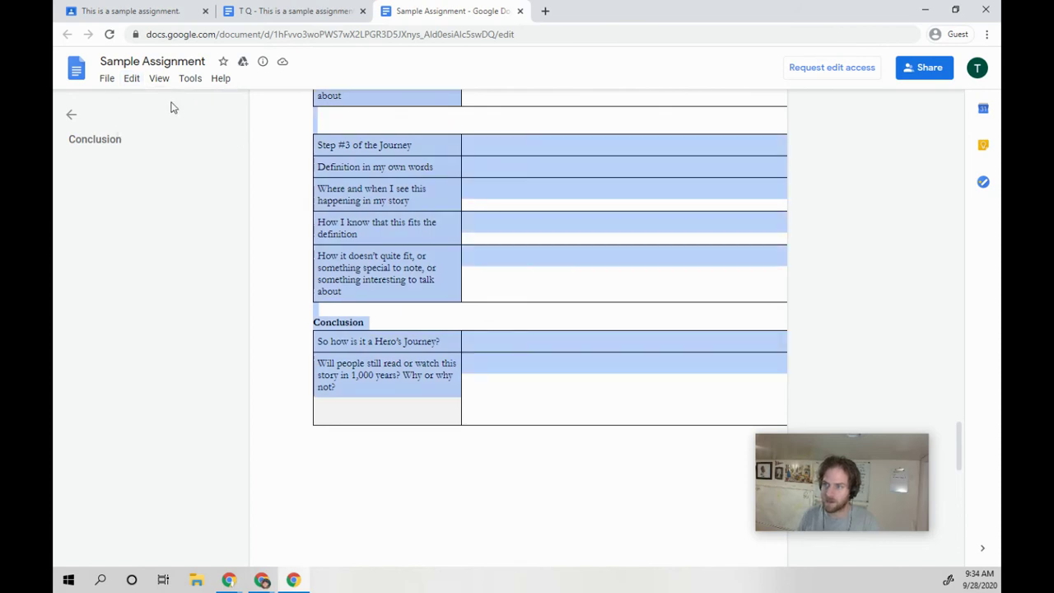
pyautogui.click(292, 8)
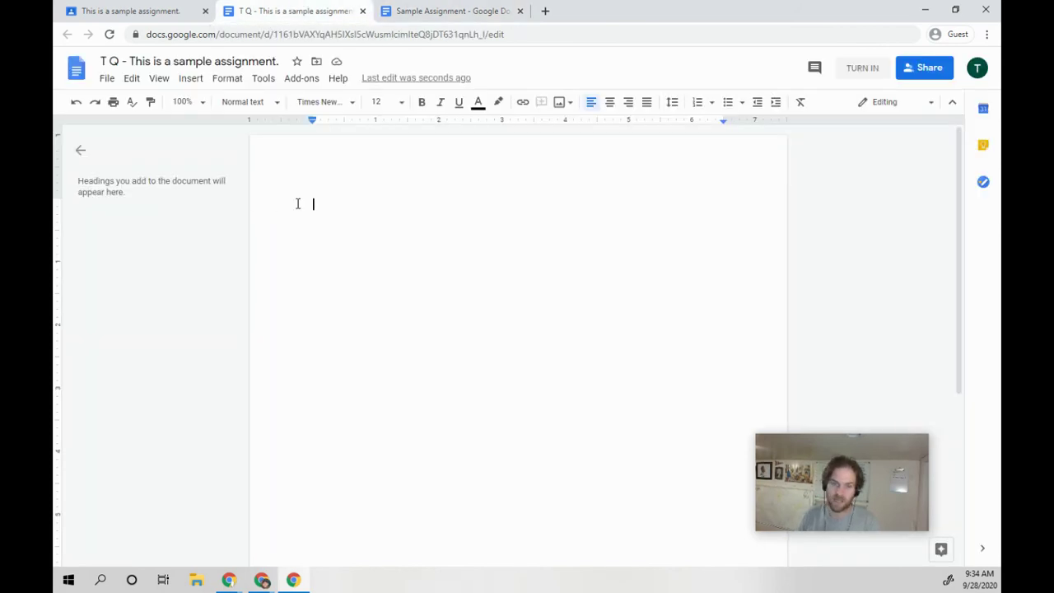
# Paste the copied organizer tables into the T Q document, getting past the extension prompt.
pyautogui.click(134, 81)
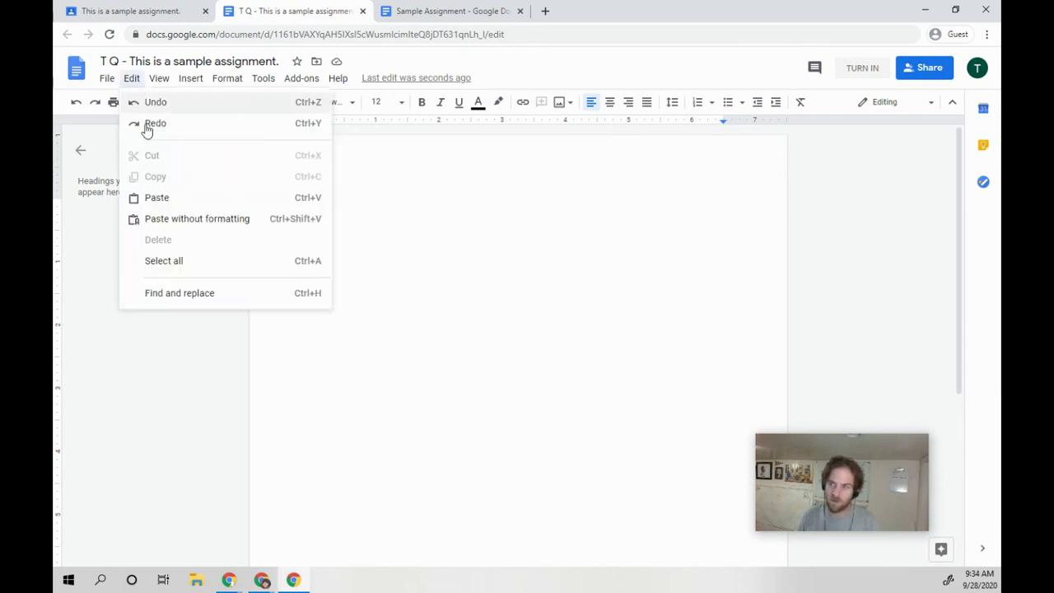
pyautogui.click(165, 205)
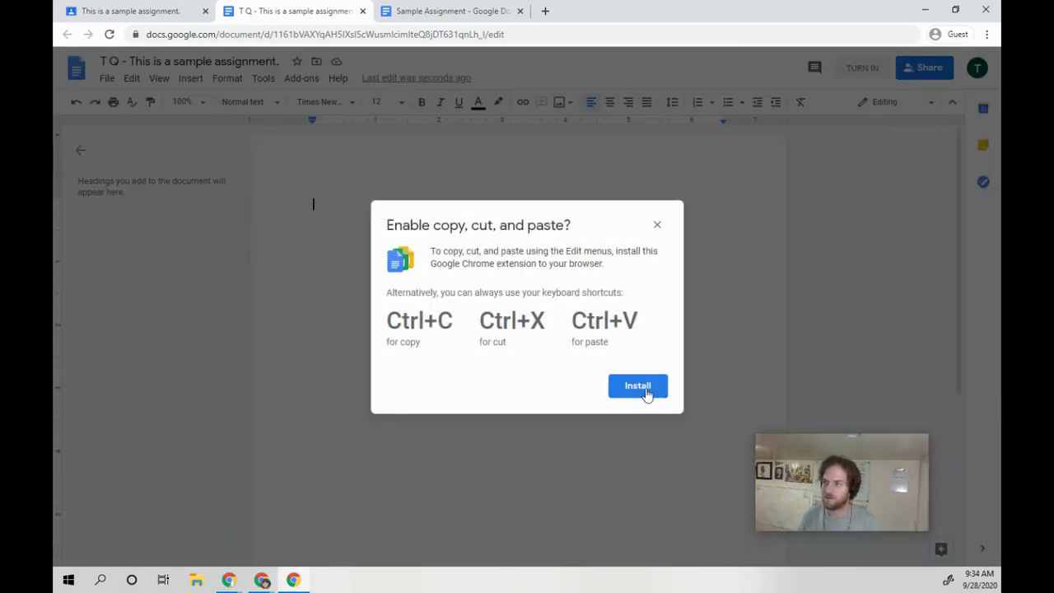
pyautogui.click(657, 225)
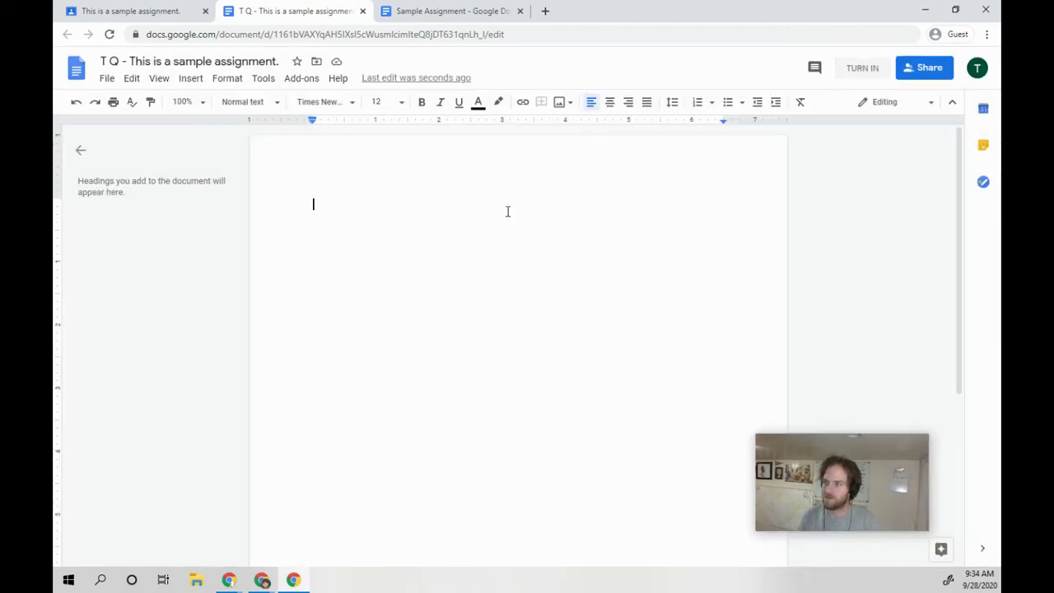
pyautogui.click(140, 80)
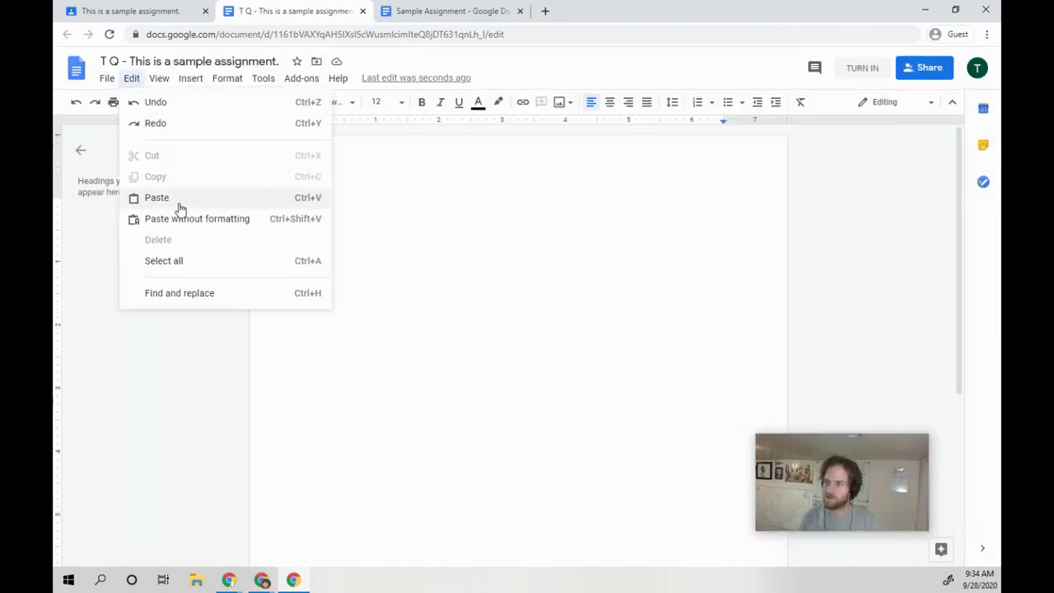
pyautogui.click(155, 198)
pyautogui.click(639, 385)
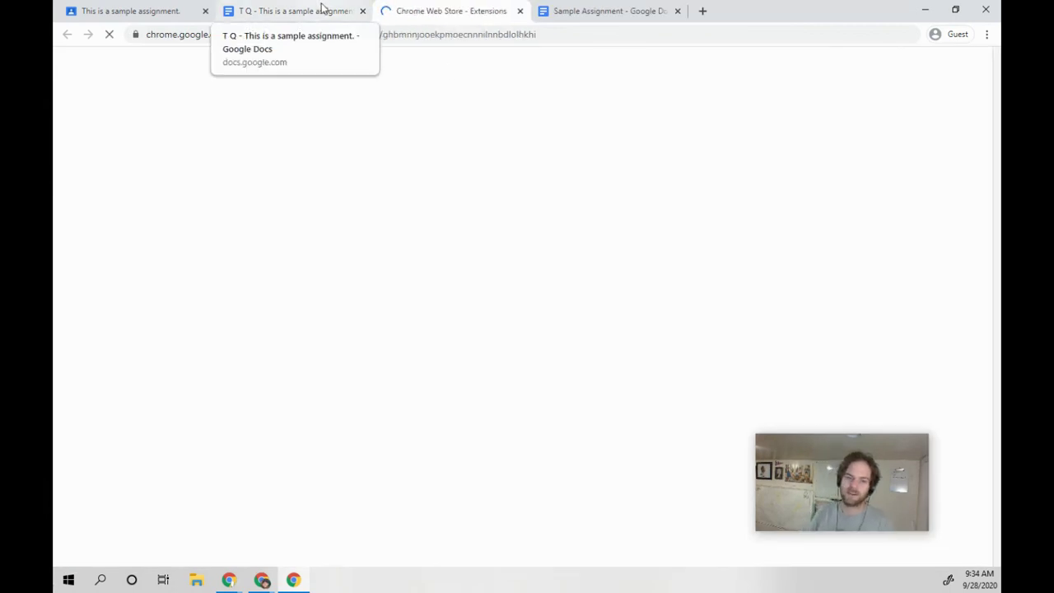
pyautogui.hotkey('ctrl', 'shift', 'Tab')
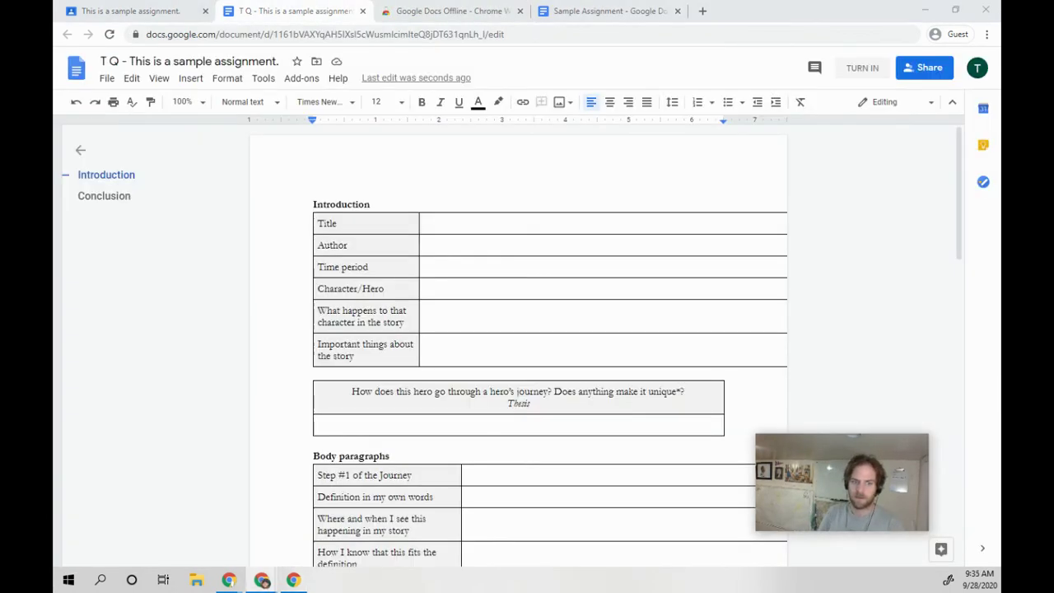
pyautogui.doubleClick(502, 270)
pyautogui.scroll(-1, 502, 270)
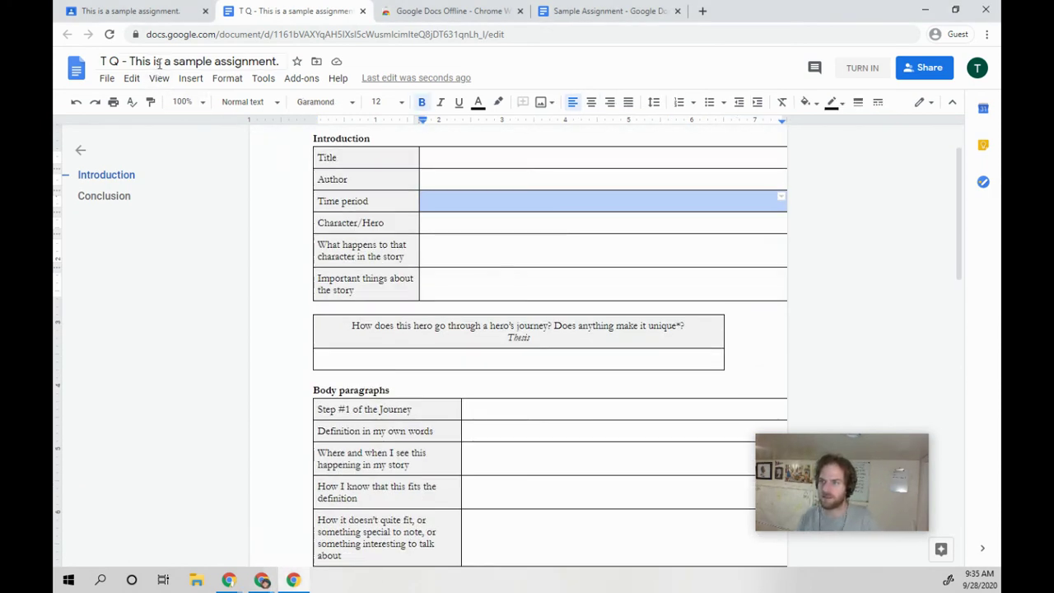
pyautogui.scroll(1, 422, 189)
pyautogui.click(455, 229)
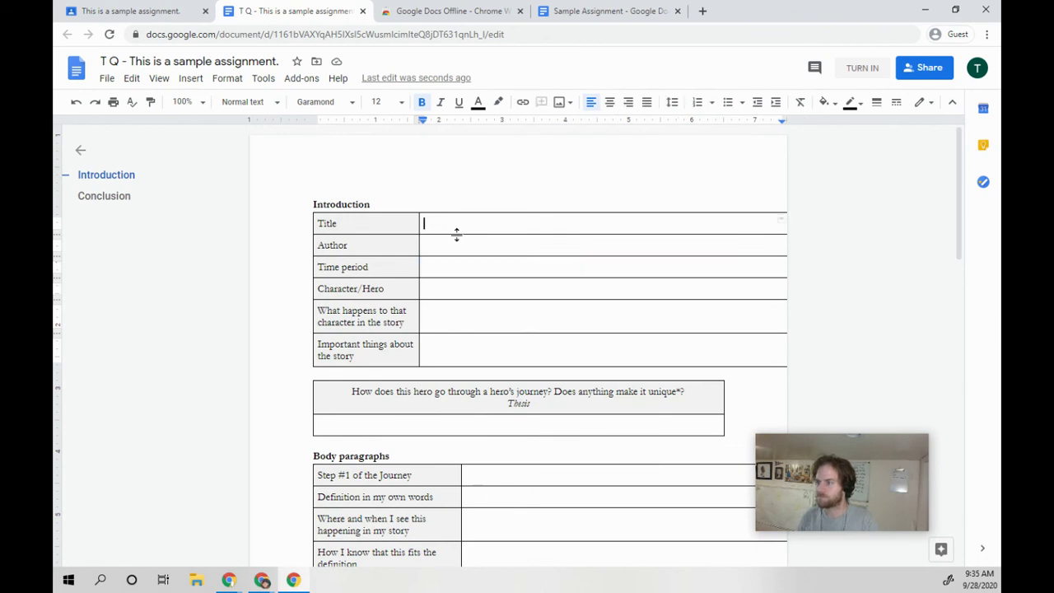
pyautogui.scroll(-1, 464, 251)
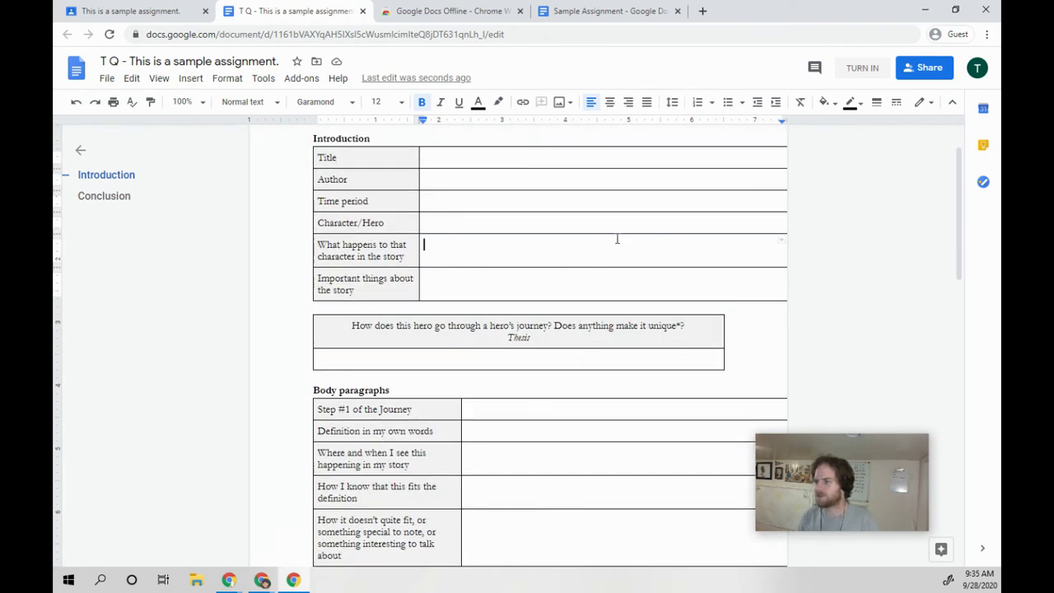
pyautogui.scroll(1, 617, 239)
pyautogui.click(435, 222)
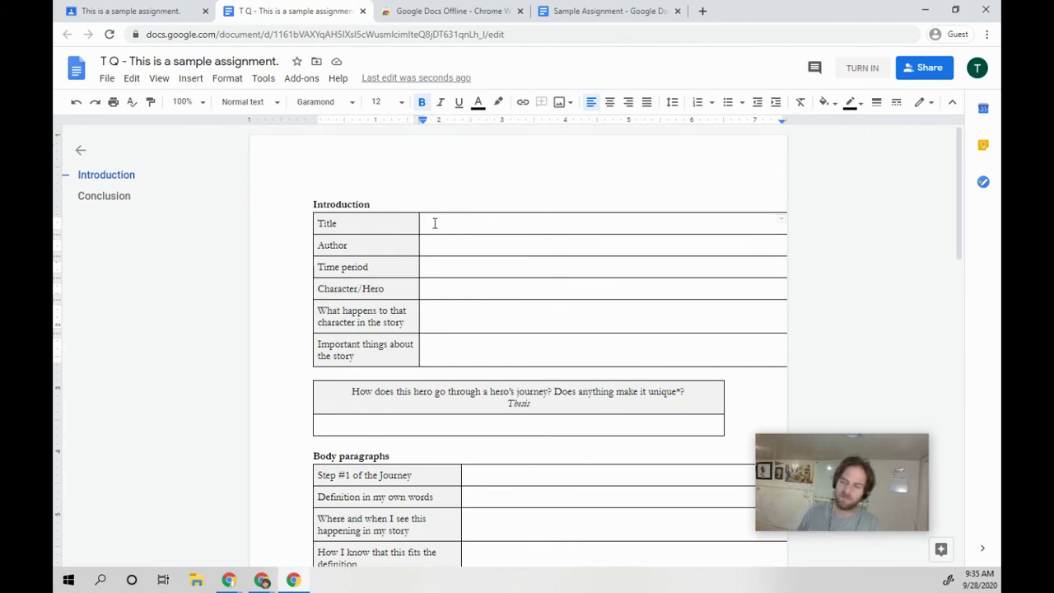
pyautogui.scroll(-3, 432, 228)
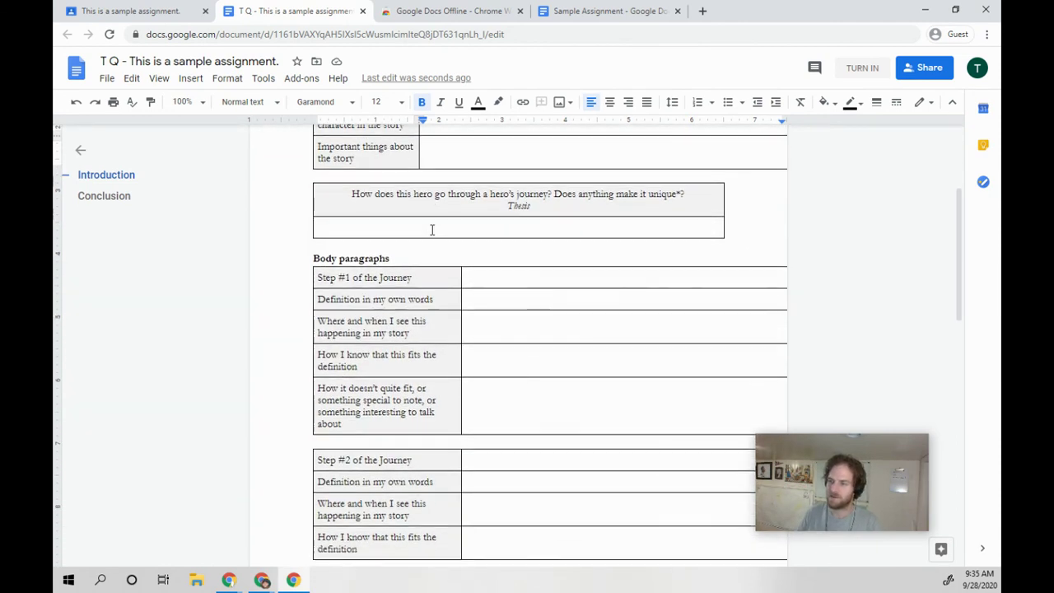
pyautogui.scroll(-3, 432, 230)
pyautogui.scroll(-3, 445, 233)
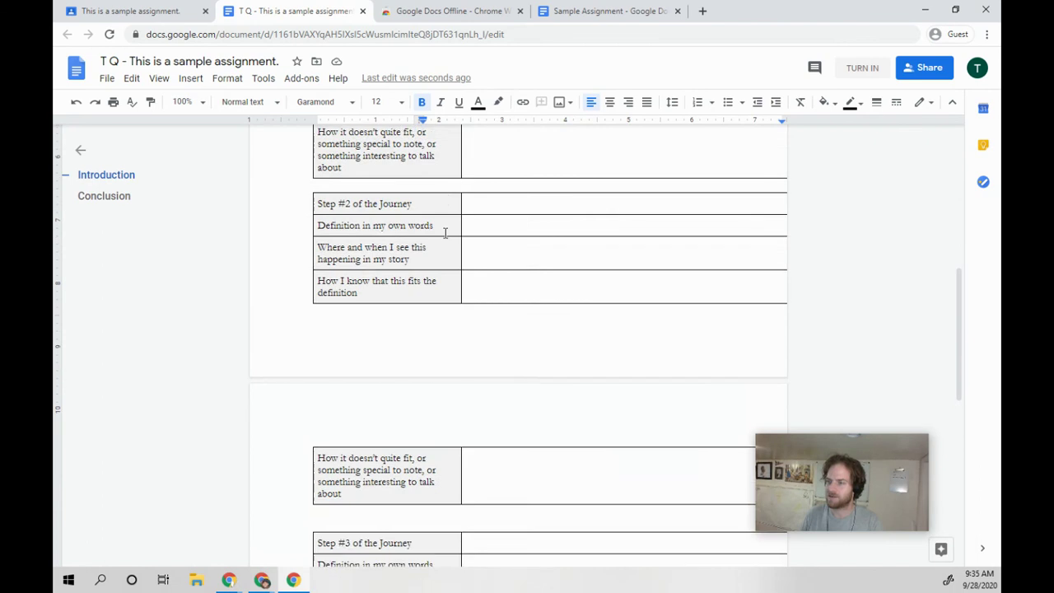
pyautogui.scroll(-5, 444, 233)
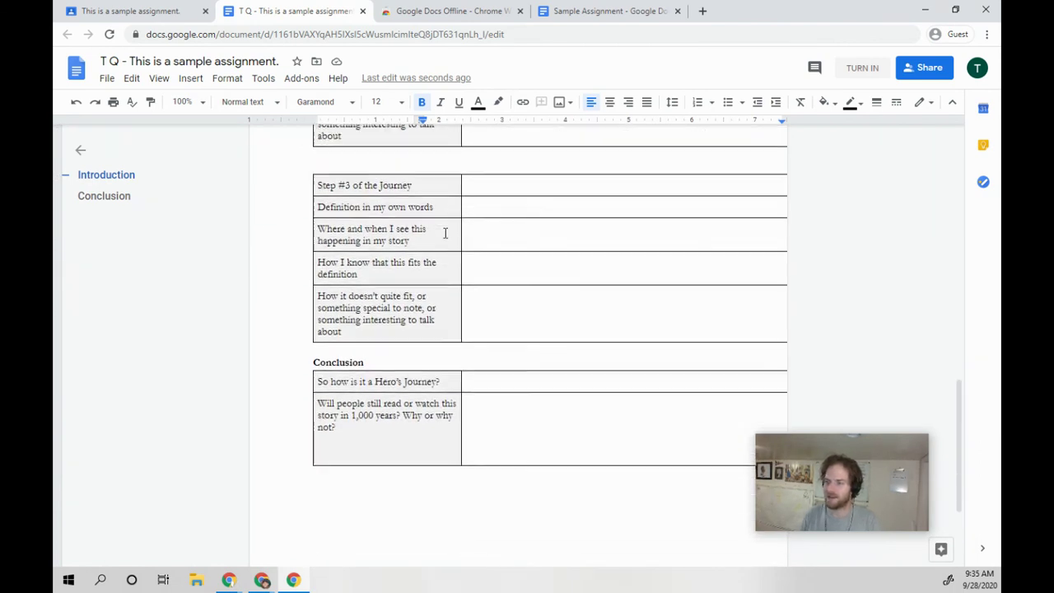
pyautogui.scroll(9, 445, 233)
pyautogui.scroll(5, 445, 233)
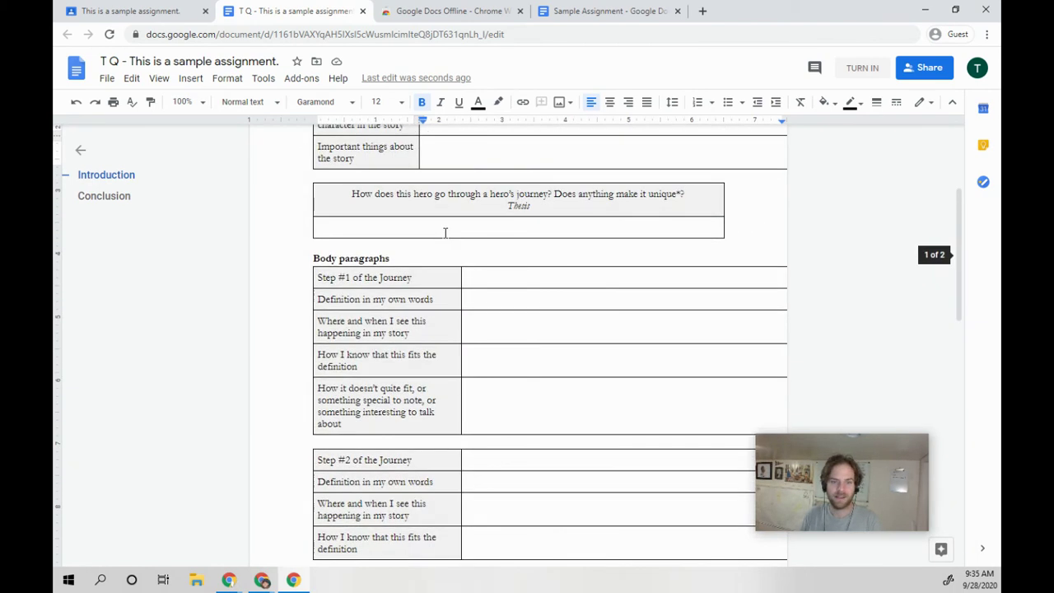